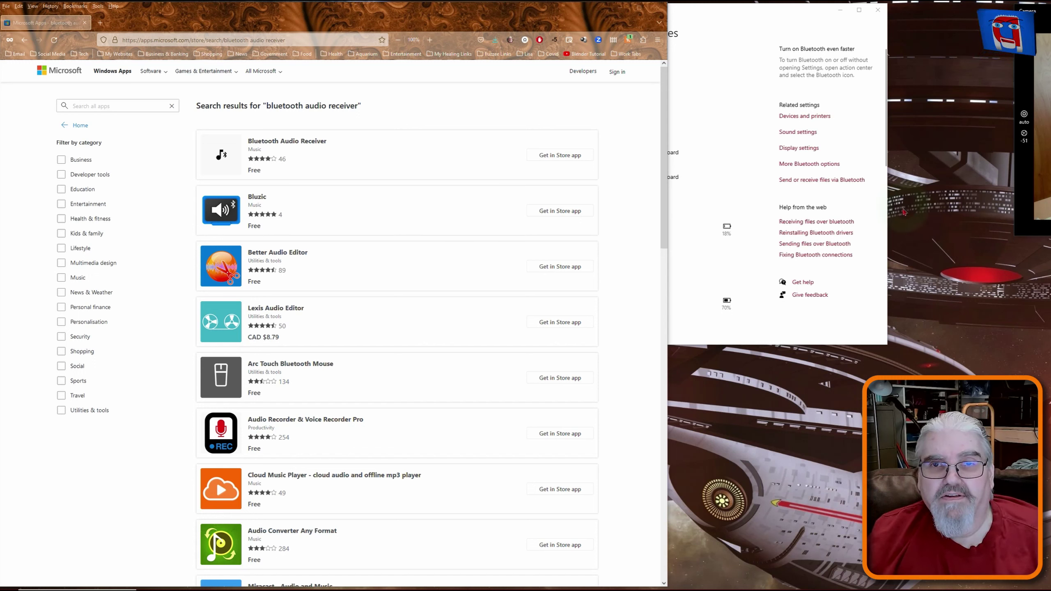
Bring Windows Settings forward and reach the Devices page from the Settings home
click(741, 16)
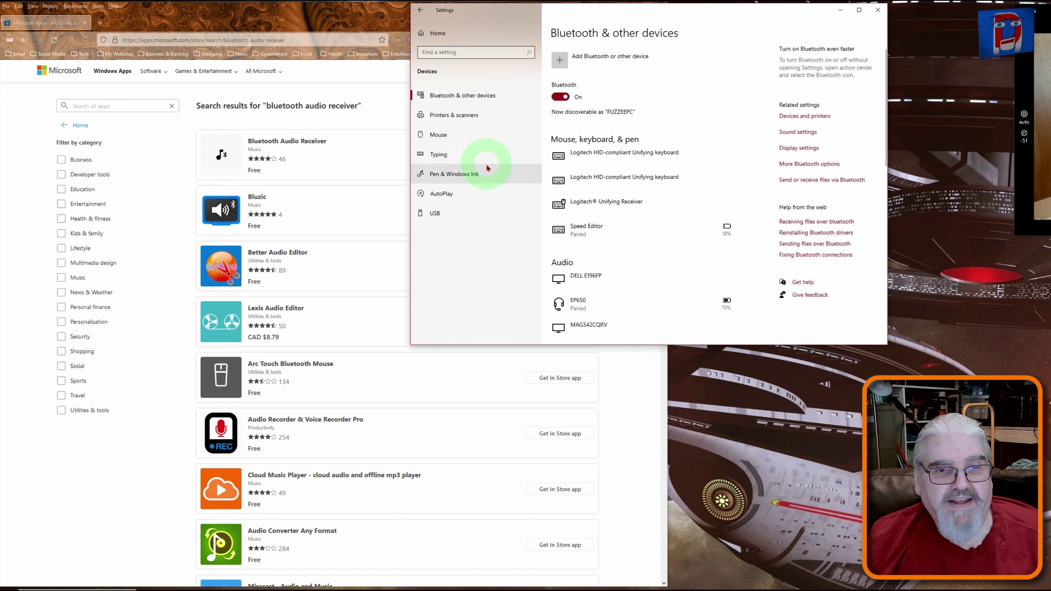
mouse_move(10, 588)
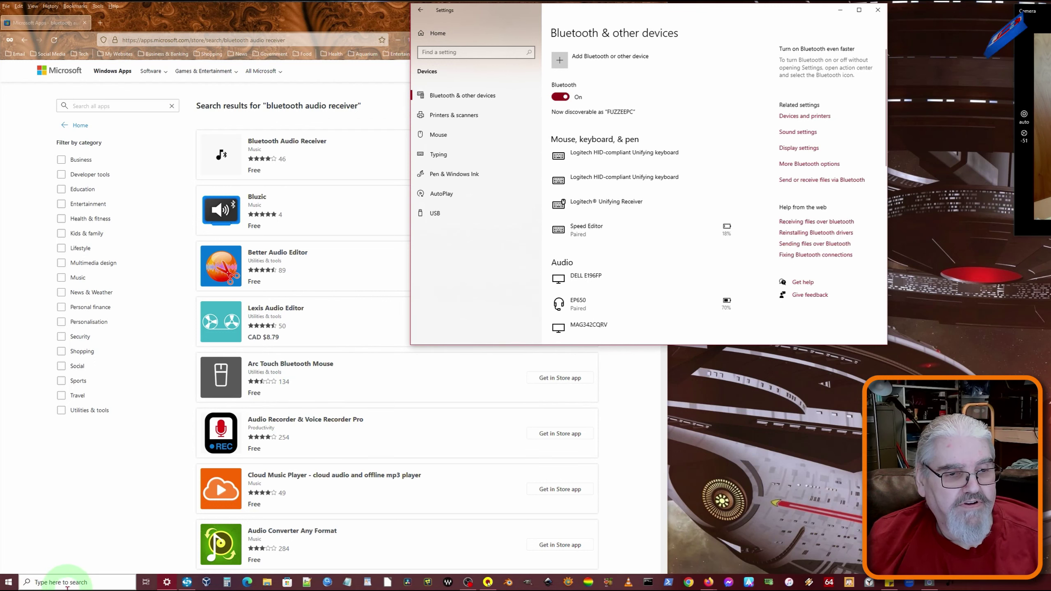
click(9, 581)
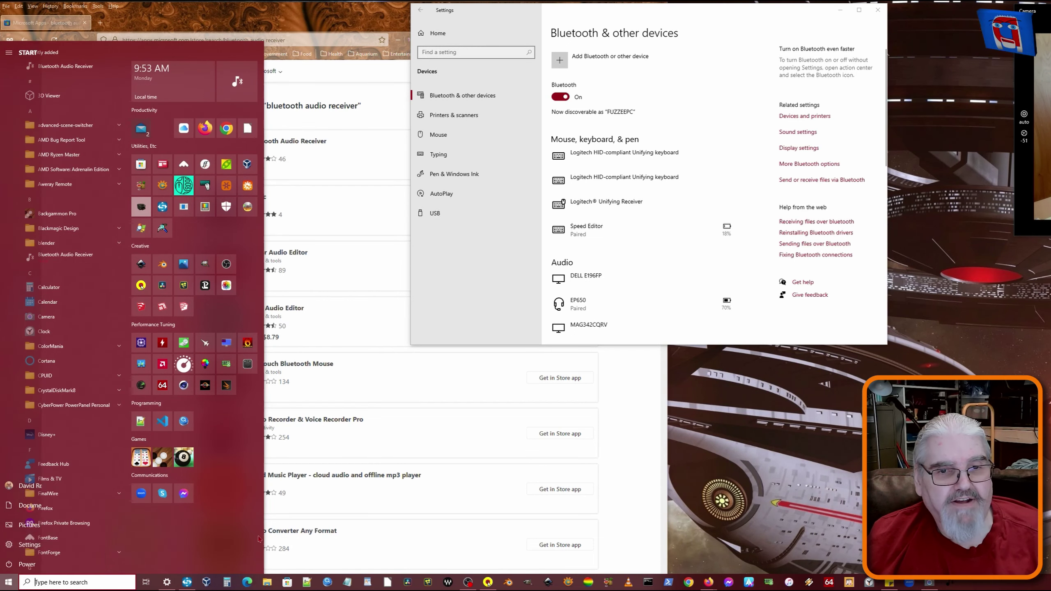
click(492, 283)
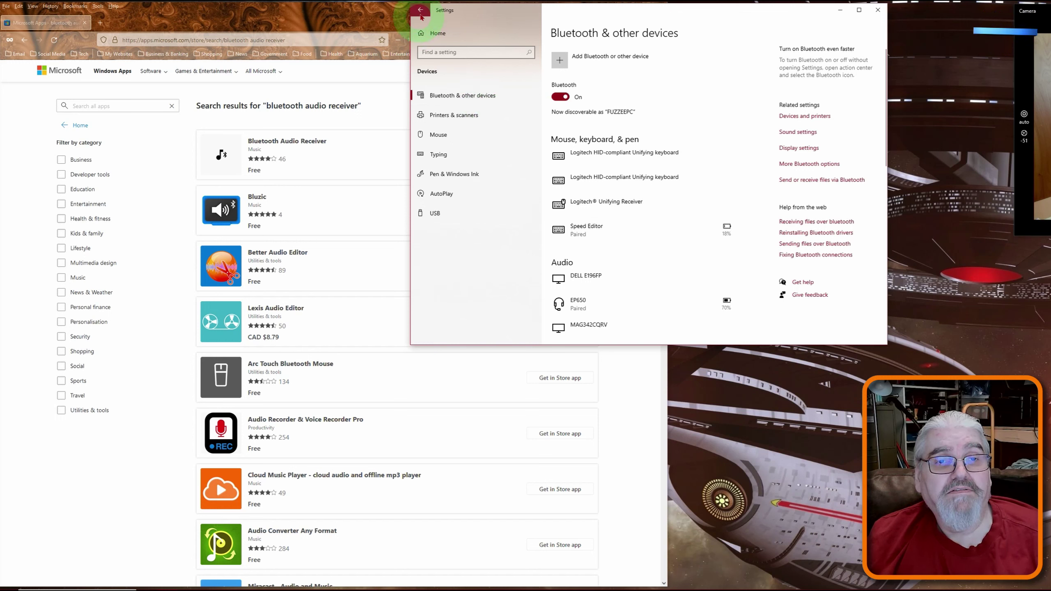
click(431, 34)
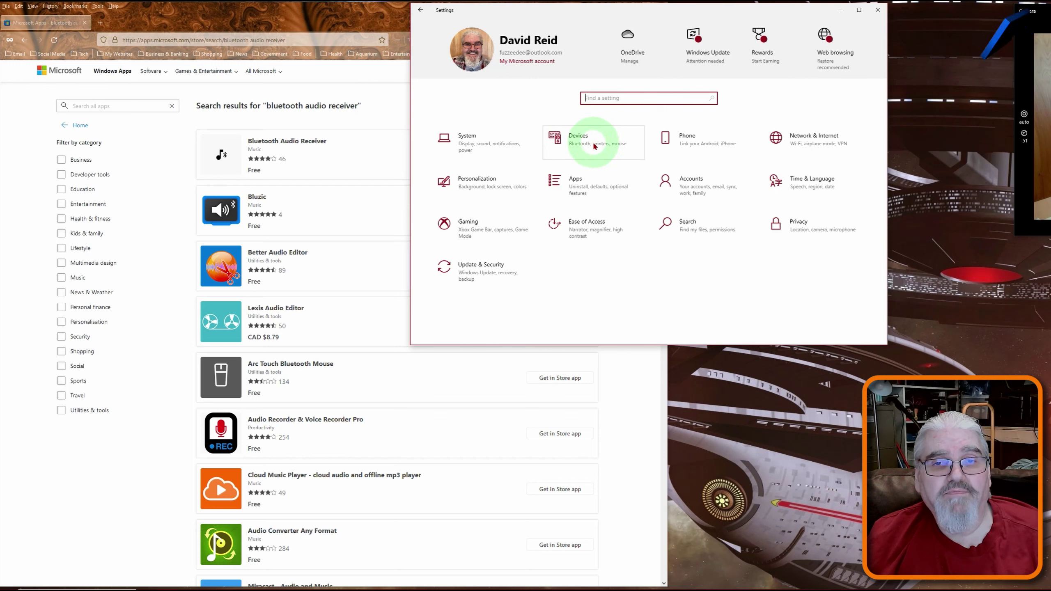
click(594, 146)
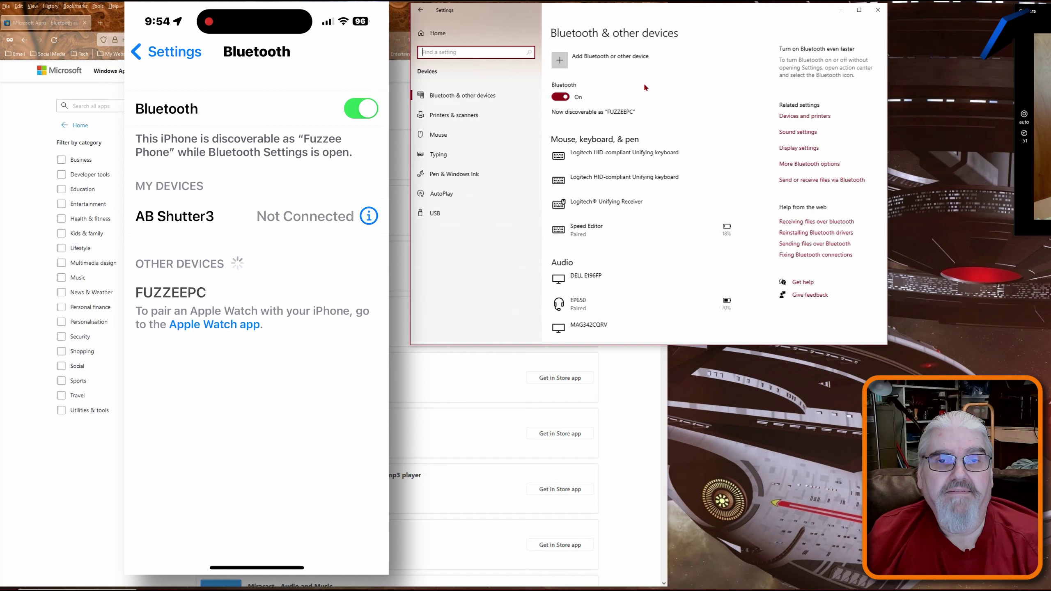
Add a device via Everything else and allow pairing so Fuzzee Phone shows as Paired
click(561, 61)
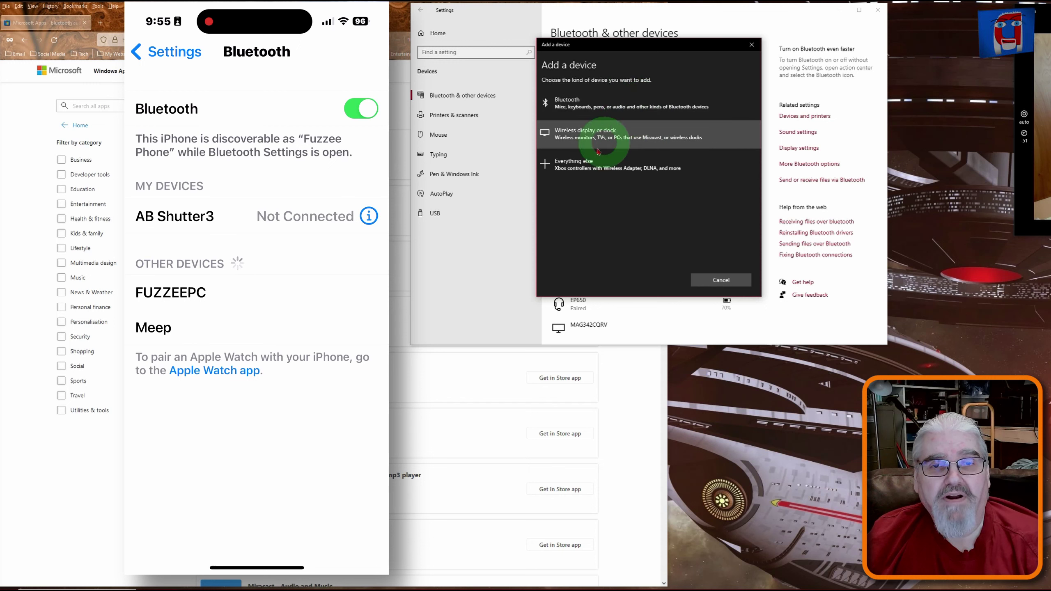
click(614, 169)
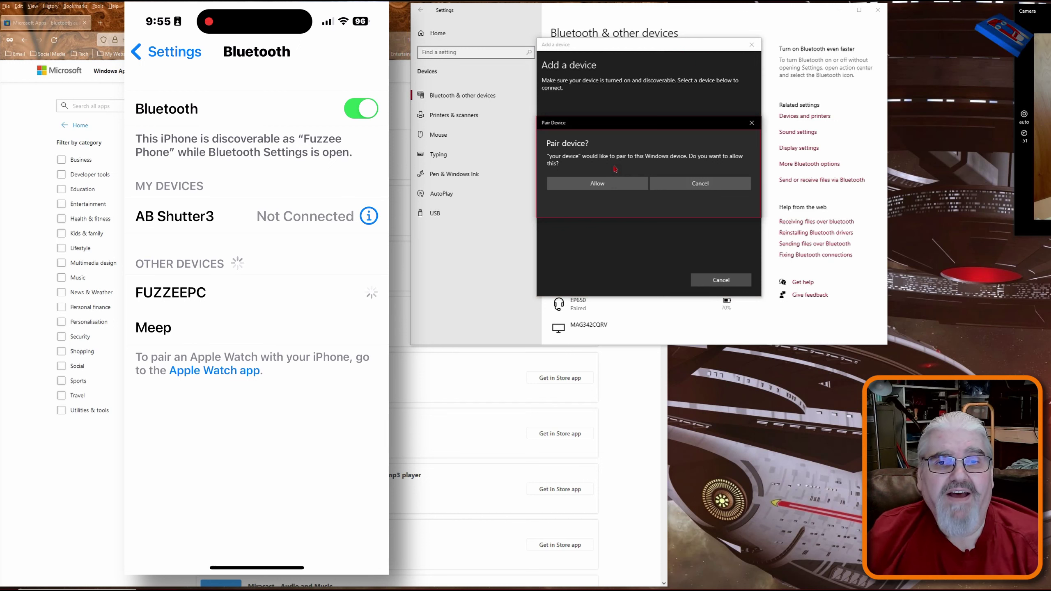
click(603, 185)
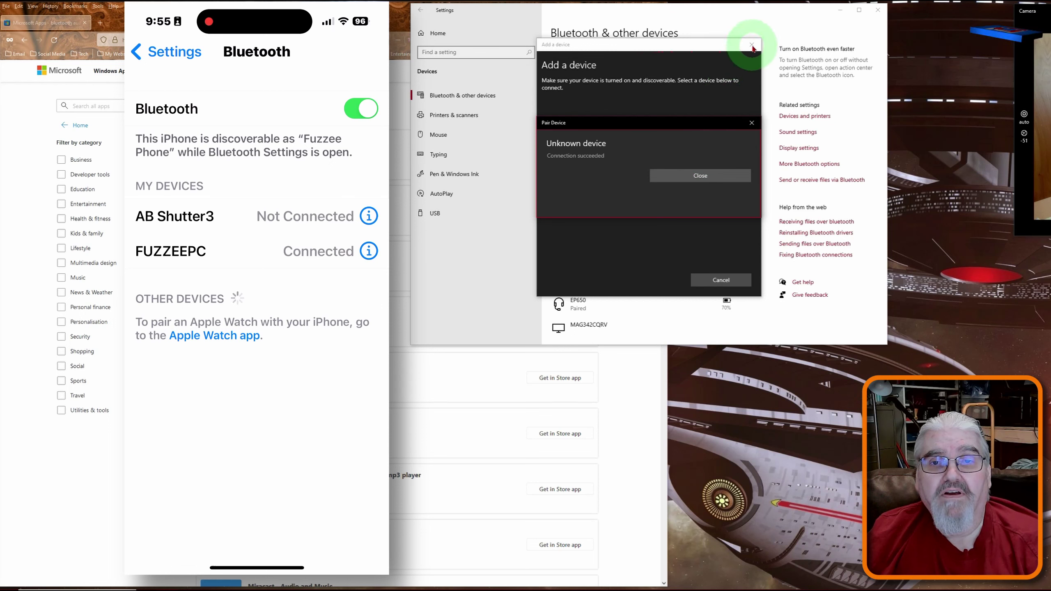
click(705, 181)
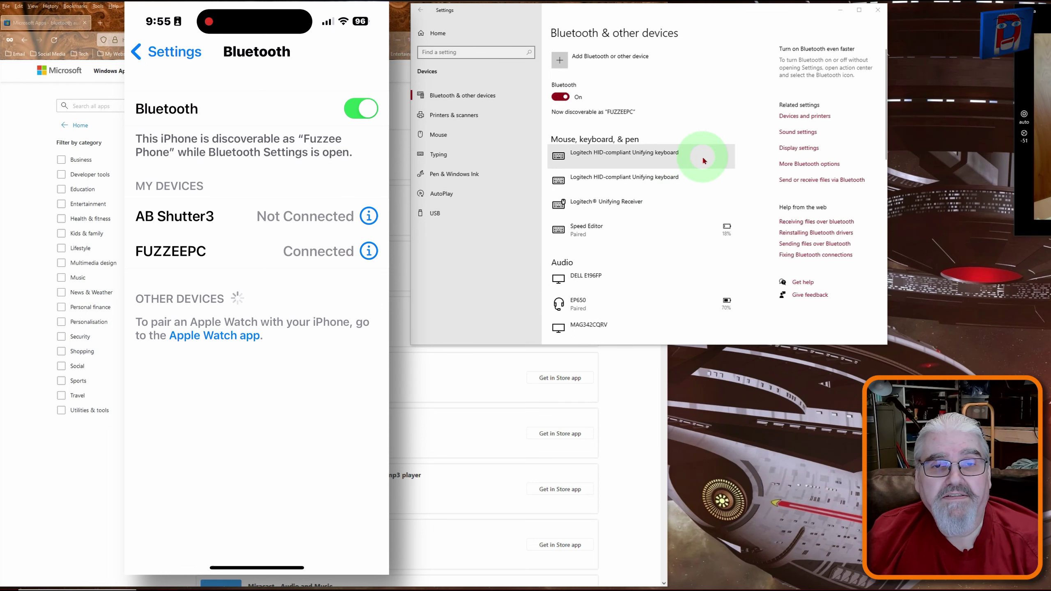
scroll(702, 156, down, 3)
scroll(703, 157, down, 3)
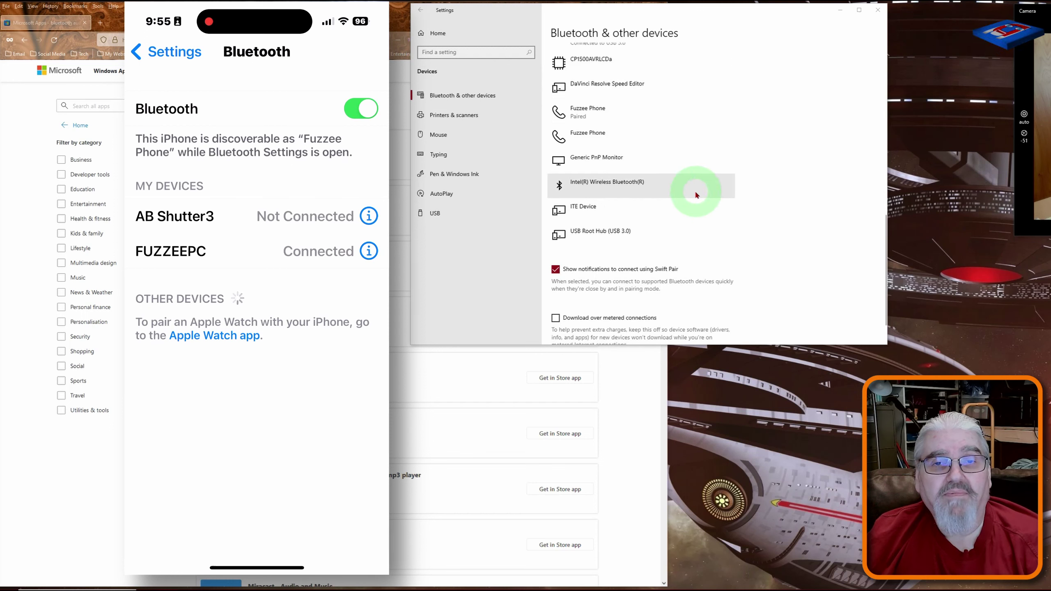
scroll(703, 165, up, 1)
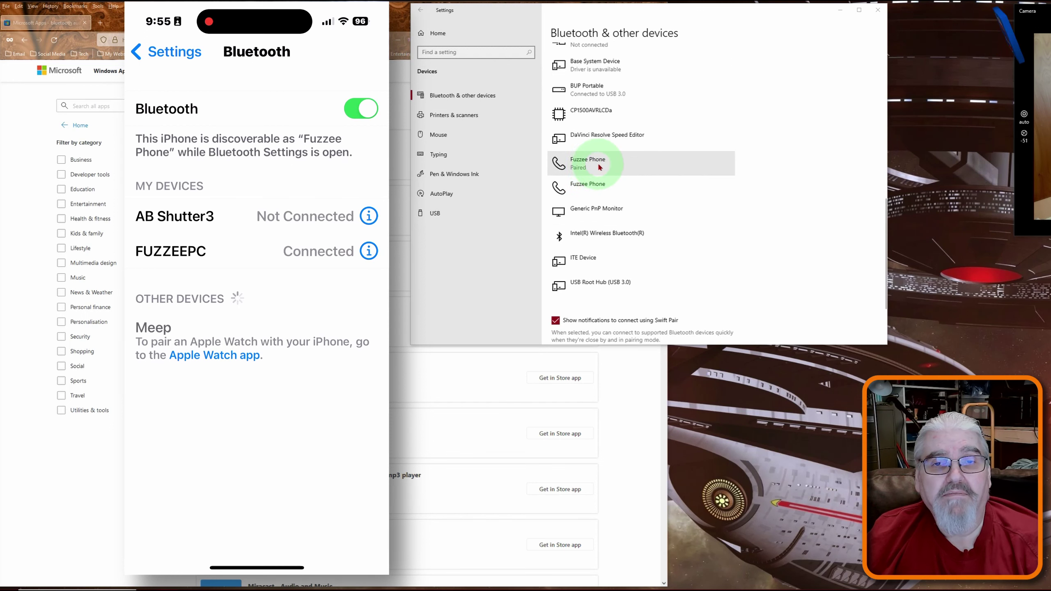
scroll(772, 142, up, 3)
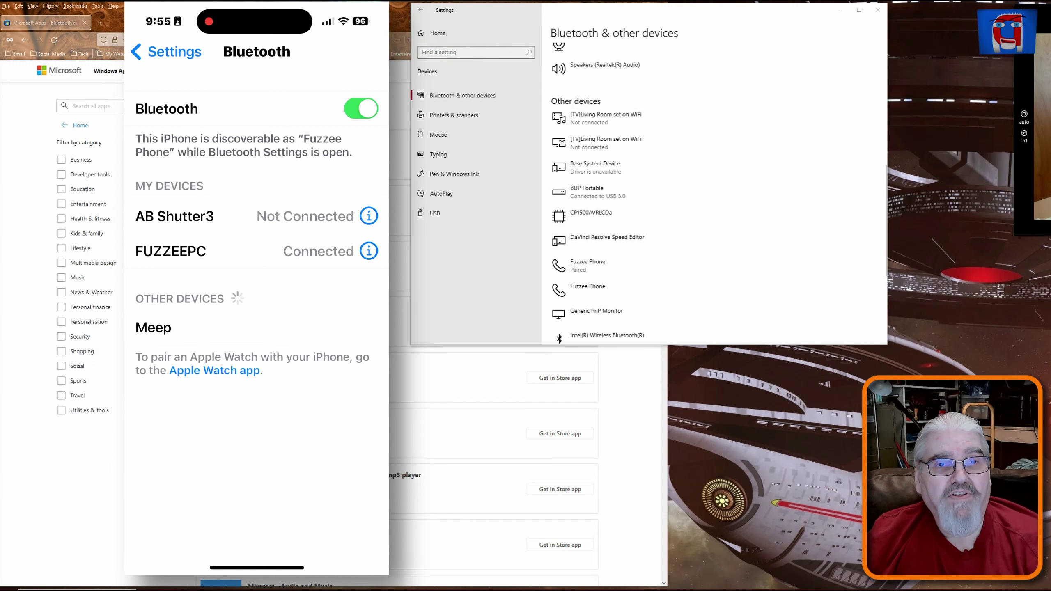
Leave Settings and select the Bluetooth Audio Receiver listing in the Store search results
key(alt+Tab)
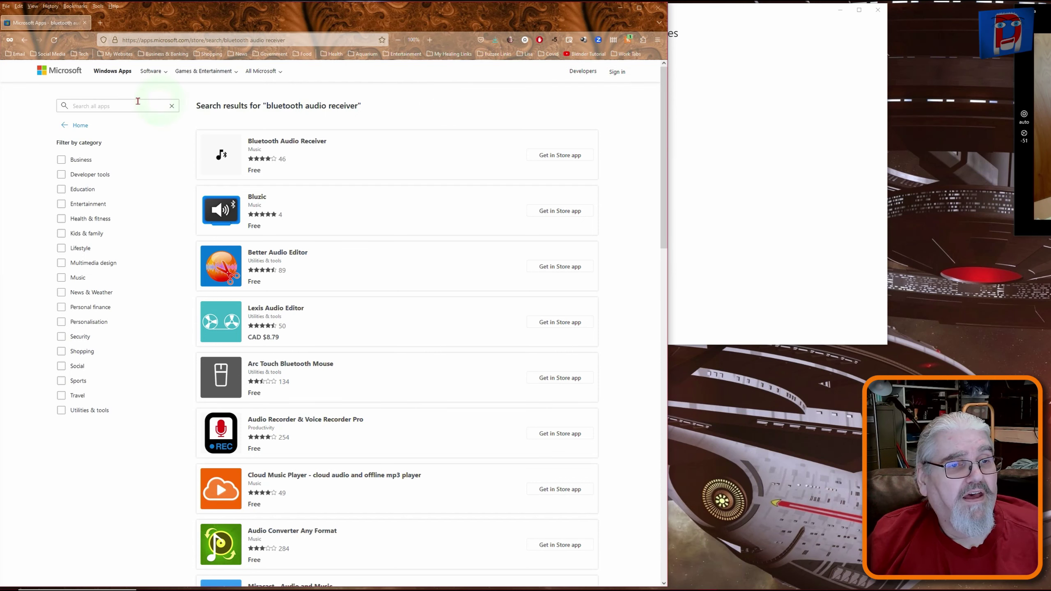
click(126, 105)
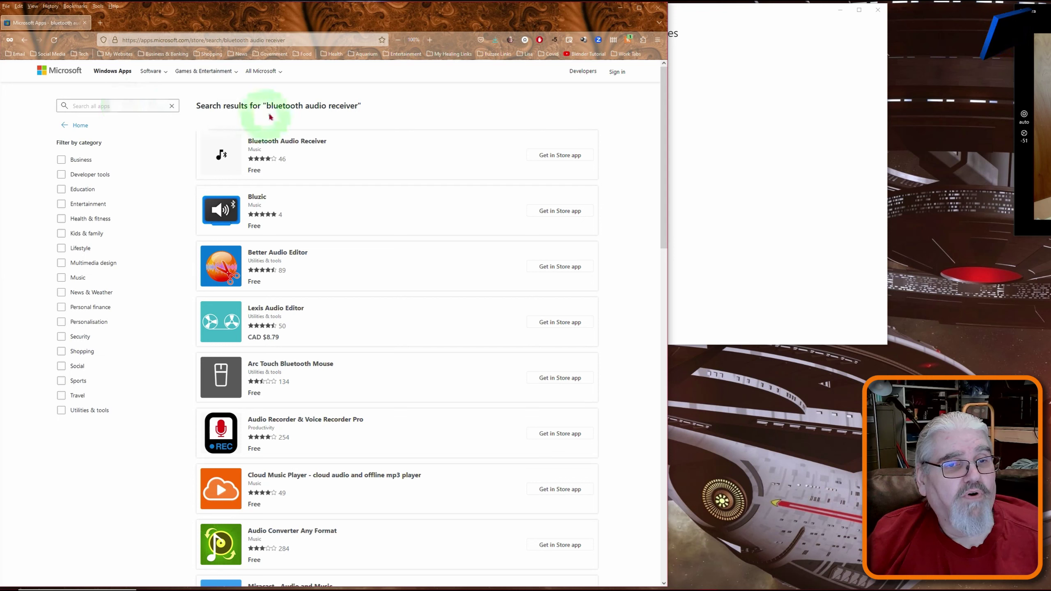
drag(265, 105, 360, 115)
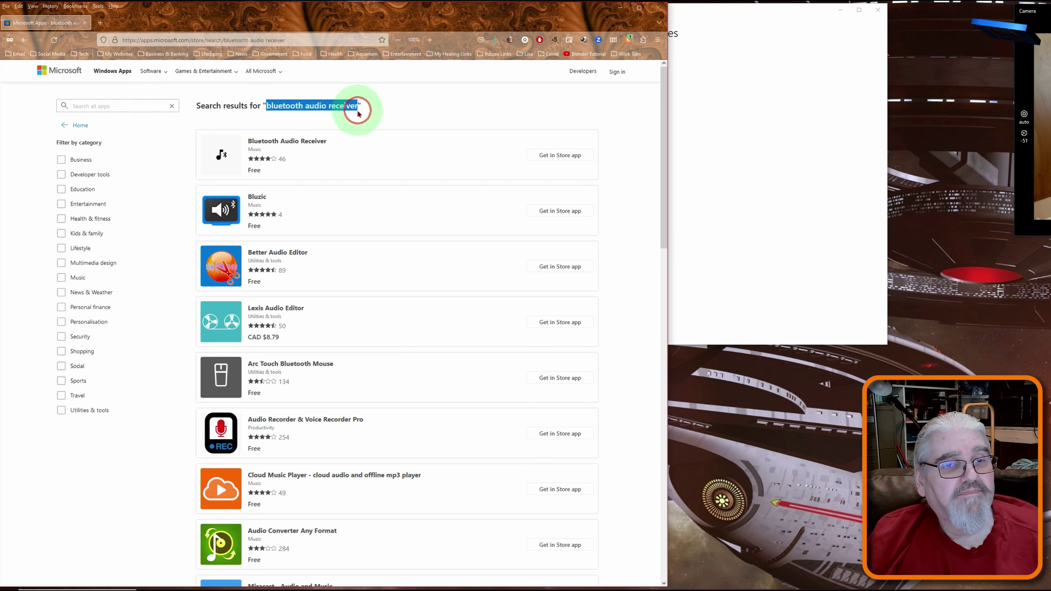
click(310, 144)
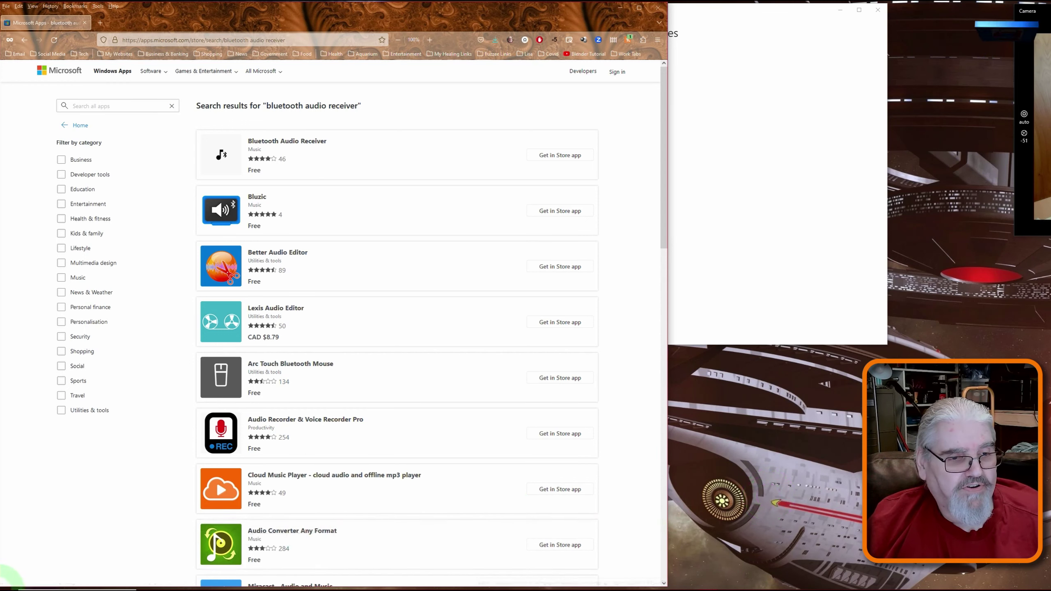
Launch Bluetooth Audio Receiver from Recently added and position its window
click(10, 582)
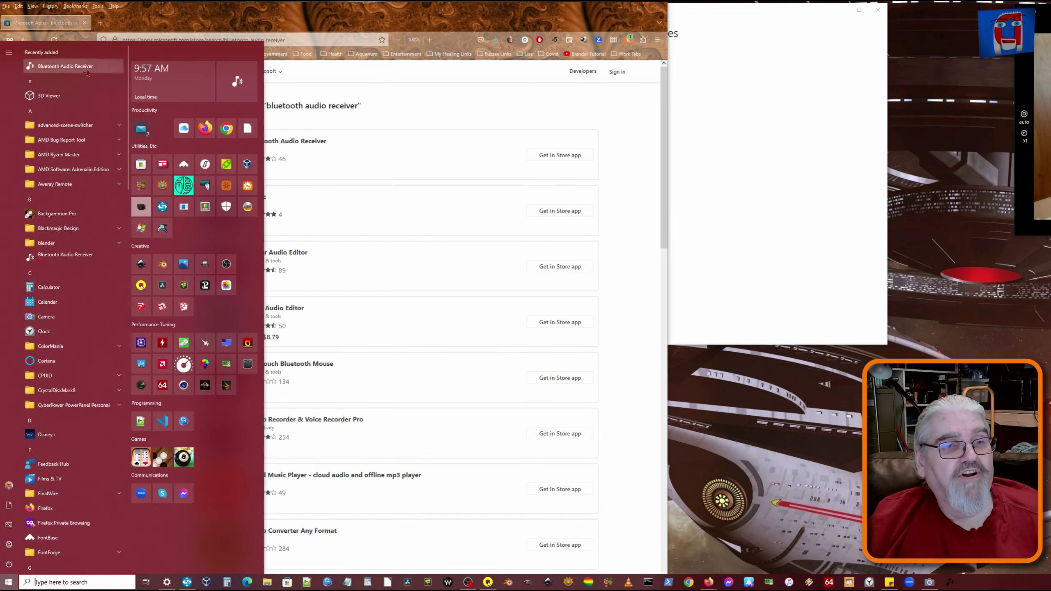
click(65, 66)
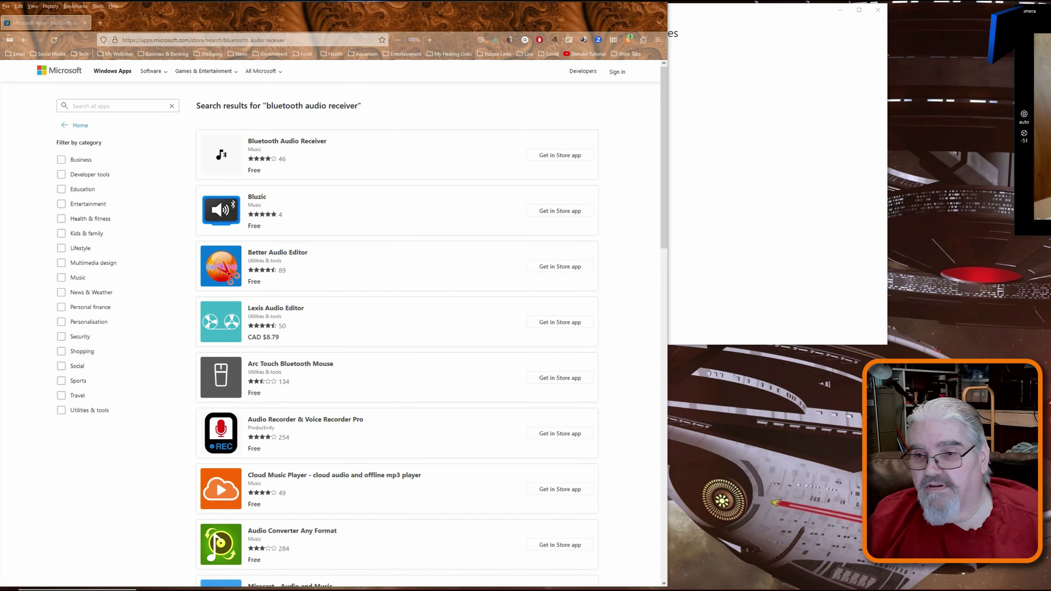
drag(967, 247, 739, 249)
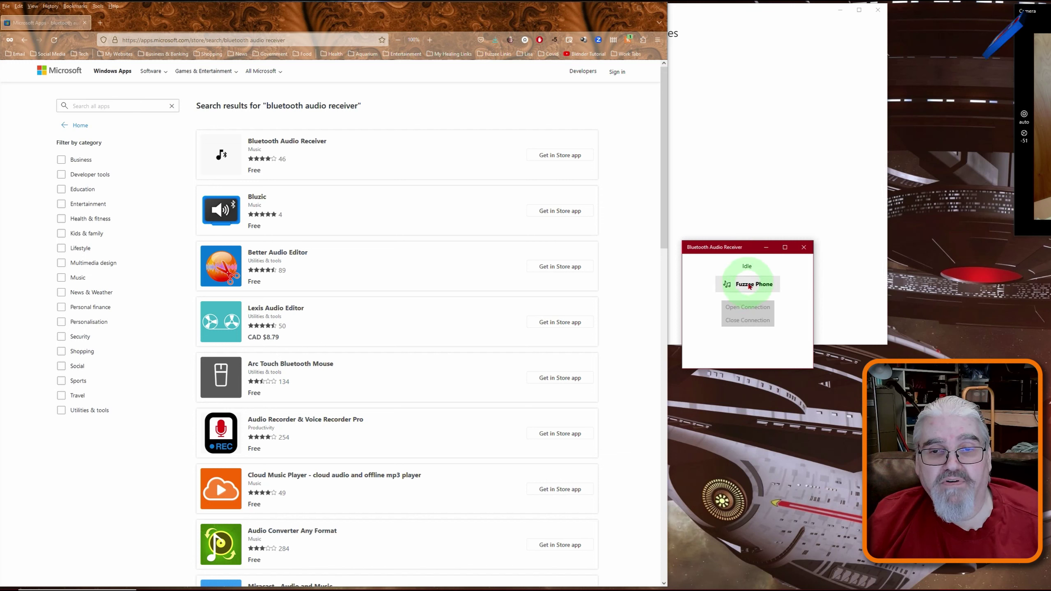
Choose Fuzzee Phone as the source and open a connection, which reports Disconnected
click(755, 288)
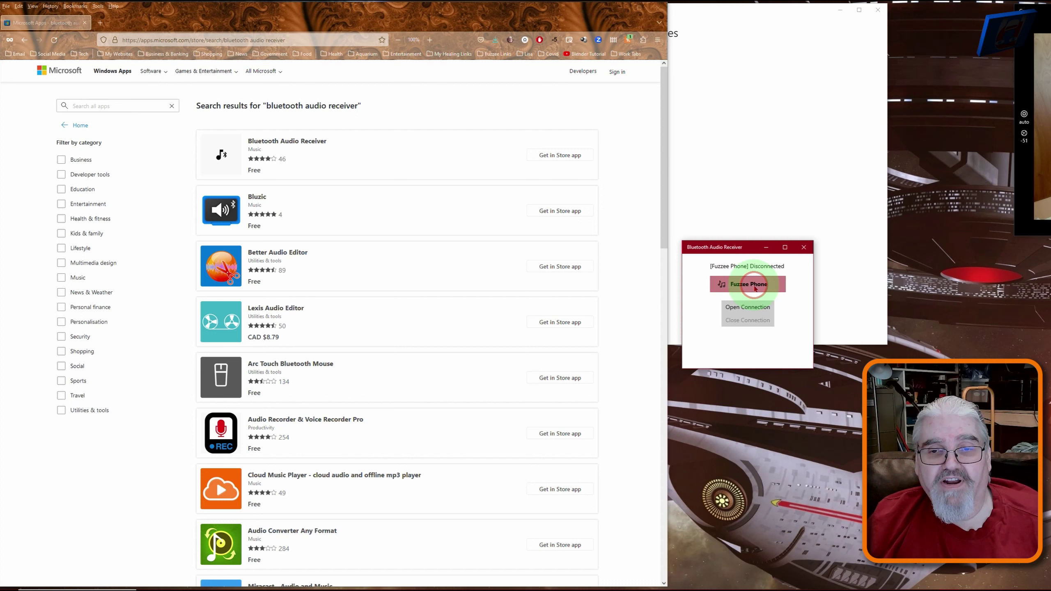
click(748, 308)
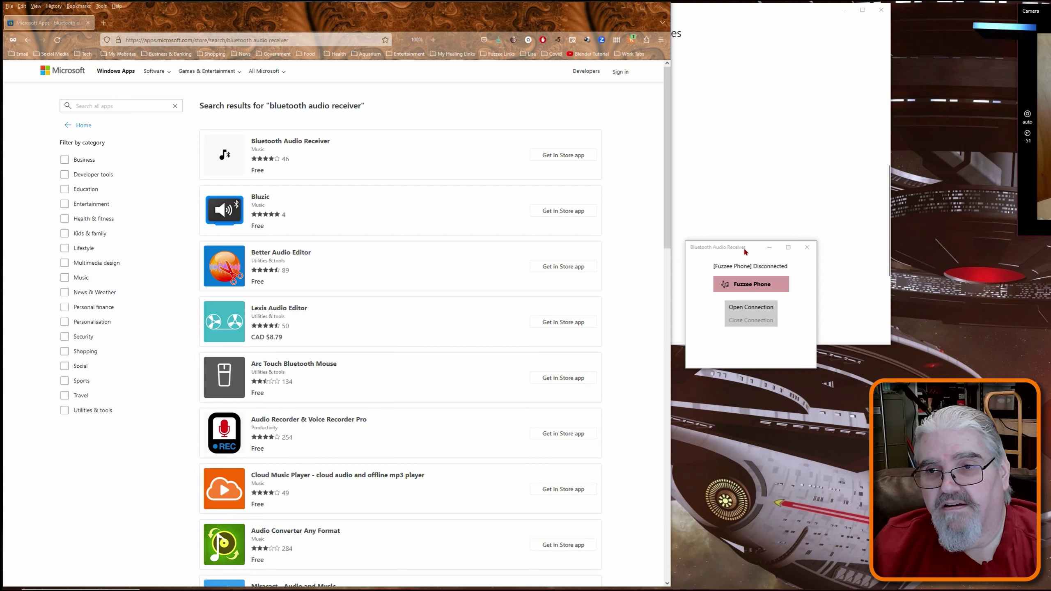
Retry Open Connection to Fuzzee Phone so the status reads Connecting
click(751, 307)
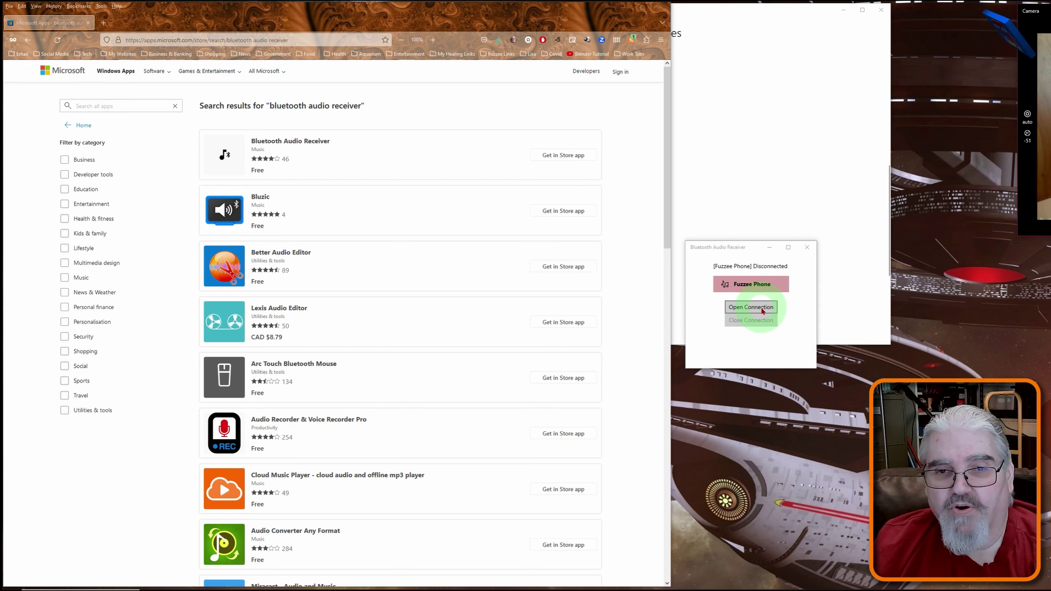
click(754, 308)
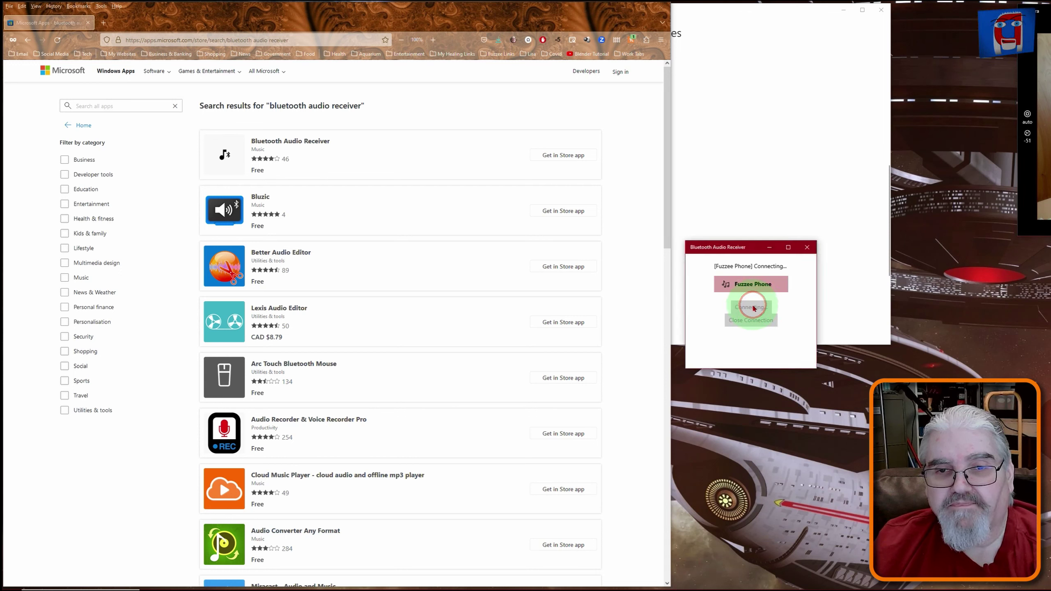